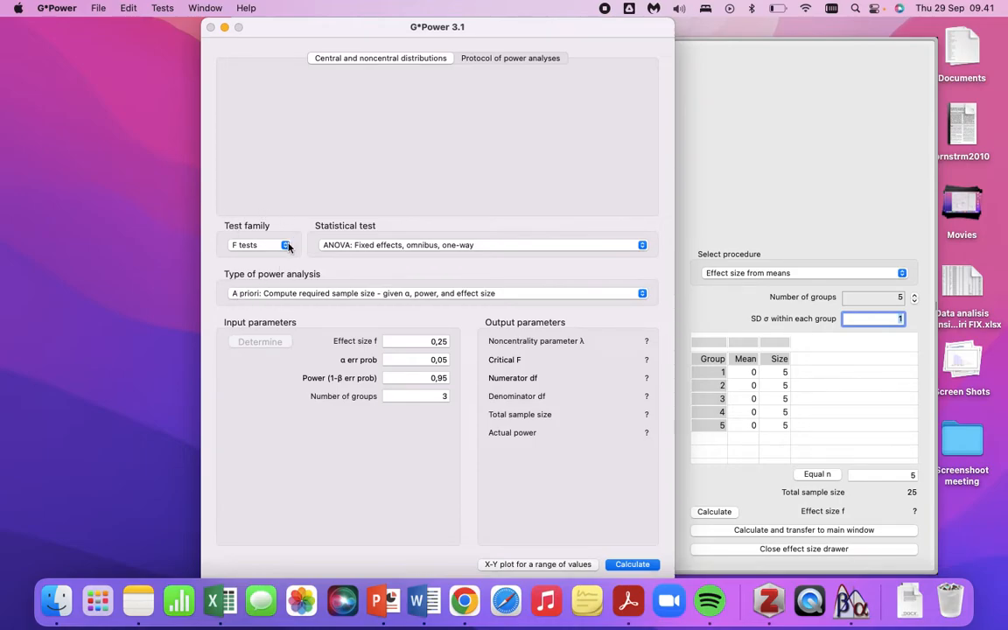
Choose ANOVA: Fixed effects, omnibus, one-way as the statistical test for the F test analysis
{"action": "left_click", "coordinate": [396, 245]}
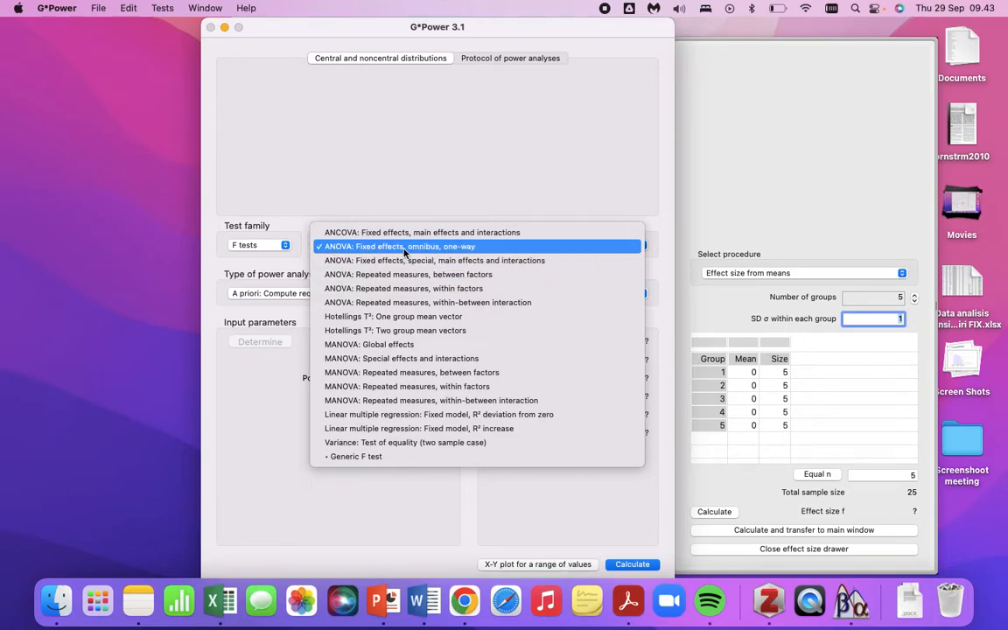
{"action": "left_click", "coordinate": [420, 247]}
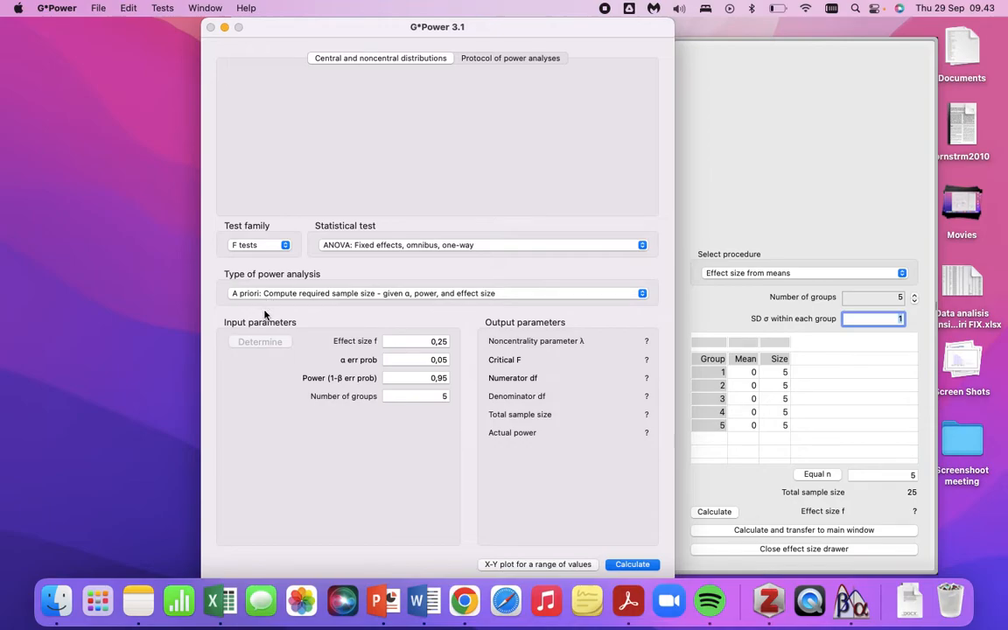
{"action": "left_click", "coordinate": [426, 341]}
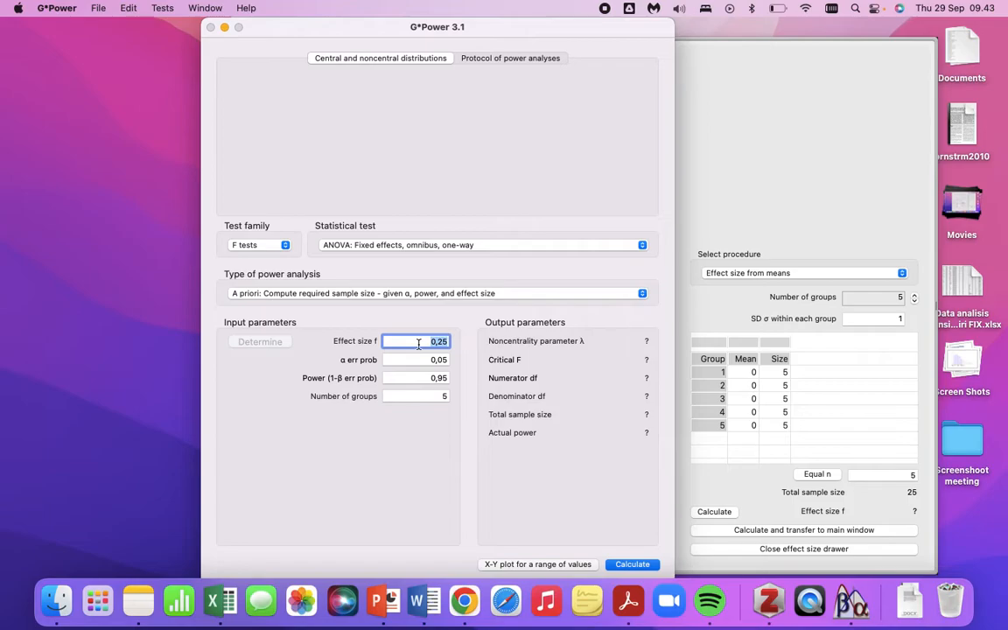
{"action": "mouse_move", "coordinate": [419, 344]}
Choose the Effect size from means procedure and set its number of groups to 3
{"action": "left_click", "coordinate": [751, 274]}
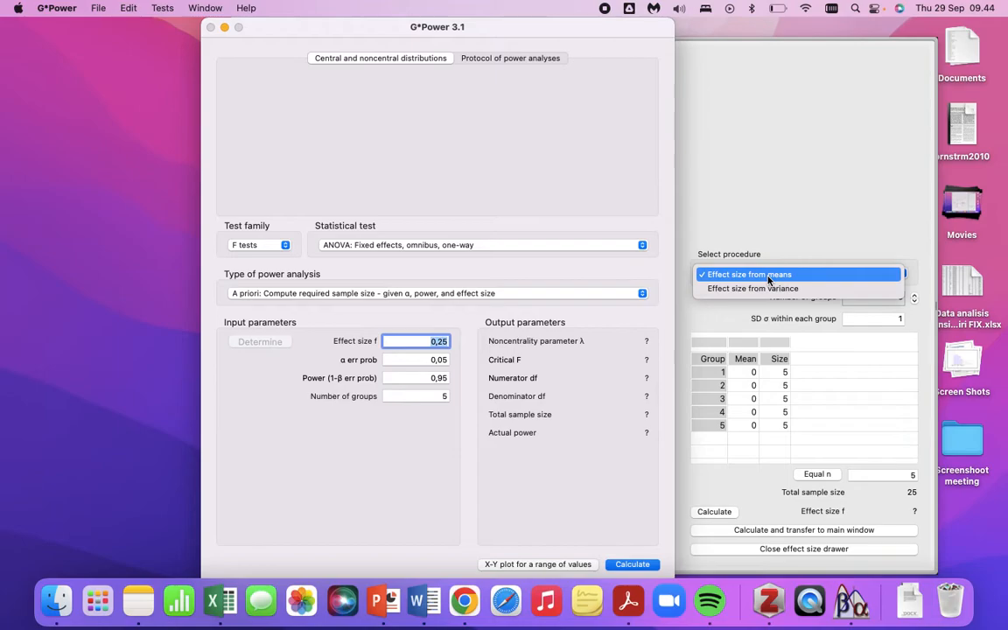
{"action": "left_click", "coordinate": [768, 276]}
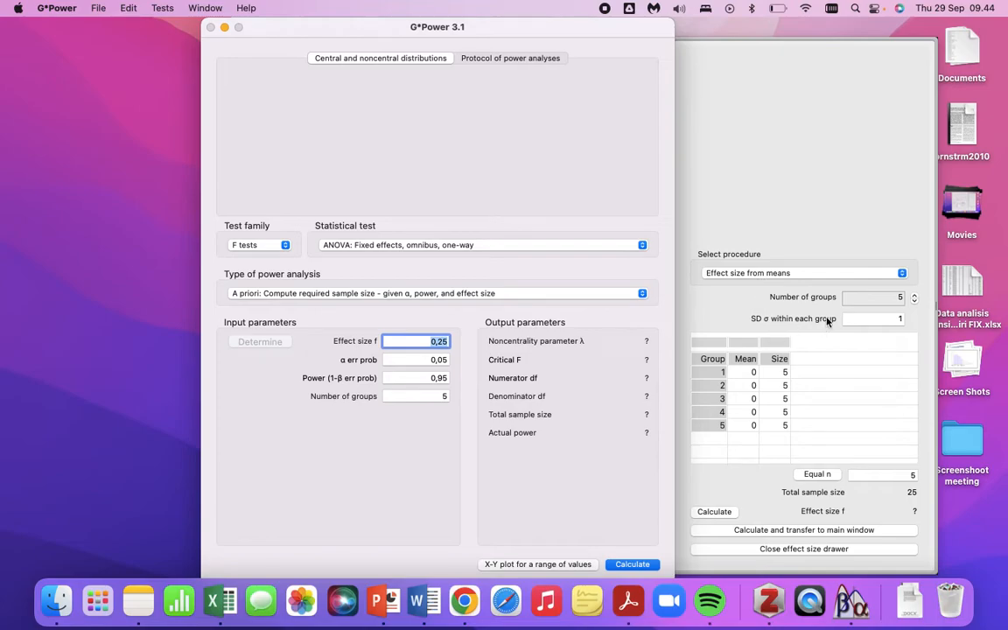
{"action": "left_click", "coordinate": [915, 297]}
{"action": "left_click", "coordinate": [914, 298]}
{"action": "left_click", "coordinate": [914, 302]}
{"action": "left_click", "coordinate": [915, 301]}
{"action": "left_click", "coordinate": [914, 302]}
{"action": "left_click", "coordinate": [914, 302]}
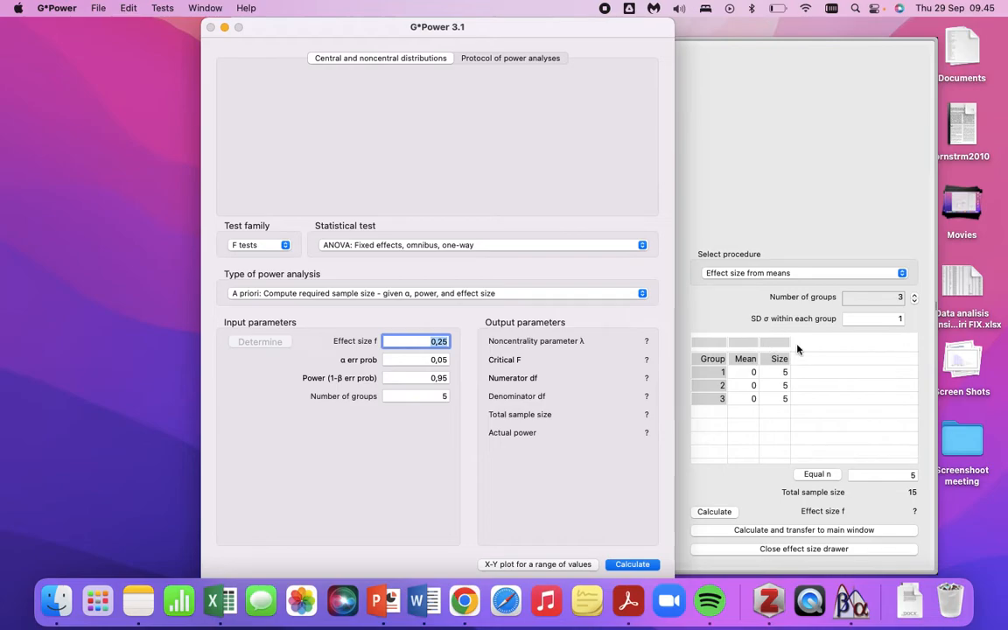
{"action": "left_click", "coordinate": [873, 318]}
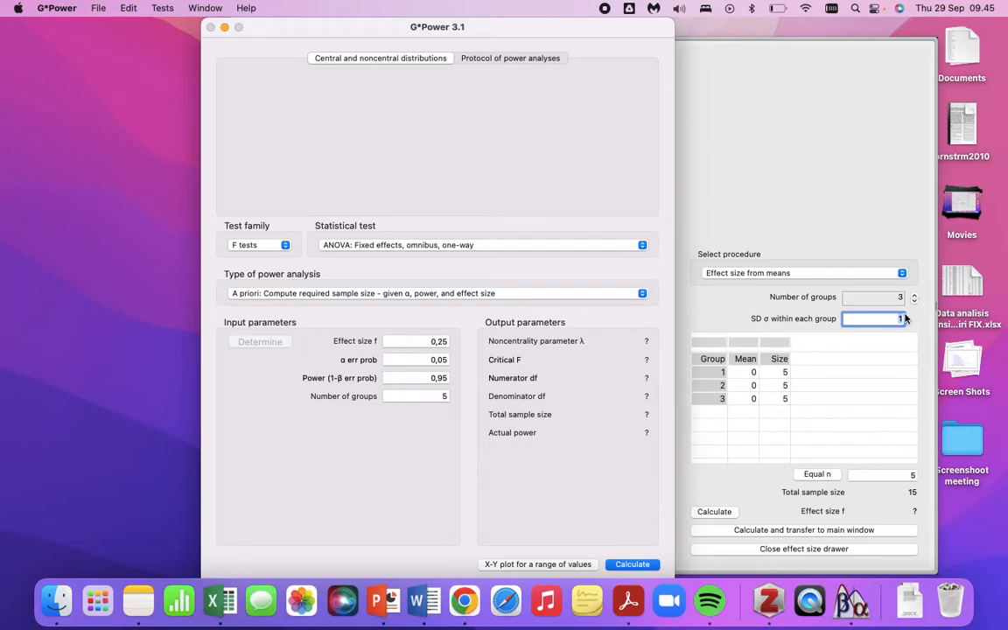
Set the sample sizes of groups 1, 2 and 3 to 20, 21 and 20 in the effect size table
{"action": "left_click", "coordinate": [728, 372]}
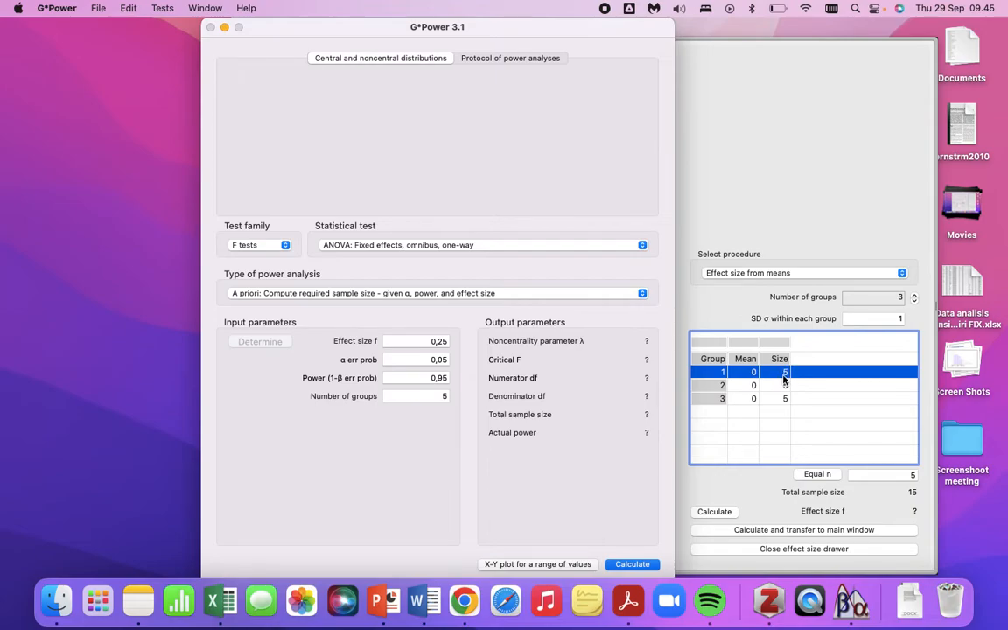
{"action": "double_click", "coordinate": [784, 374]}
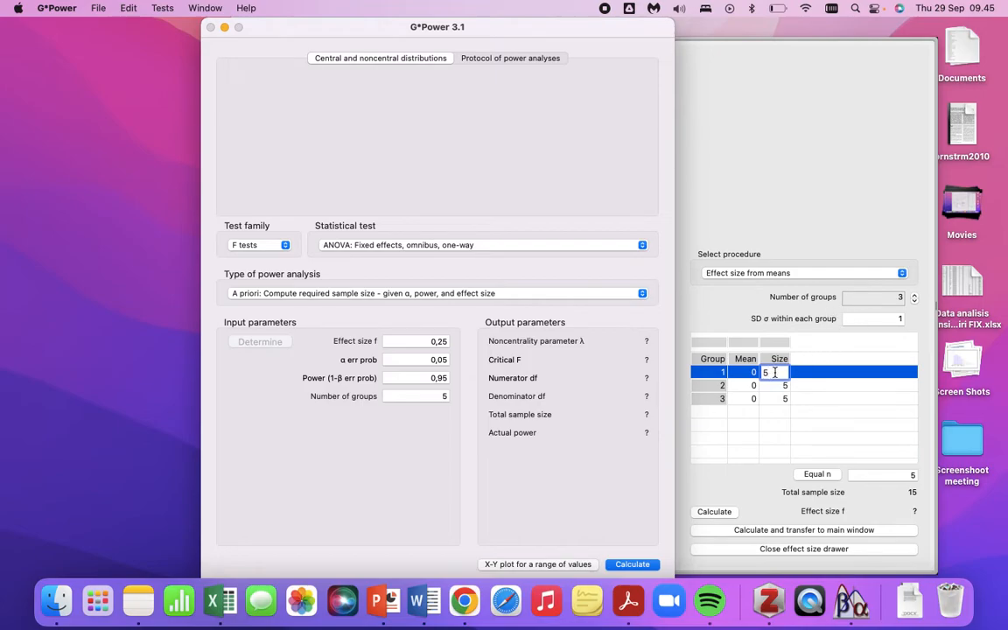
{"action": "key", "text": "BackSpace"}
{"action": "type", "text": "20"}
{"action": "left_click", "coordinate": [781, 385]}
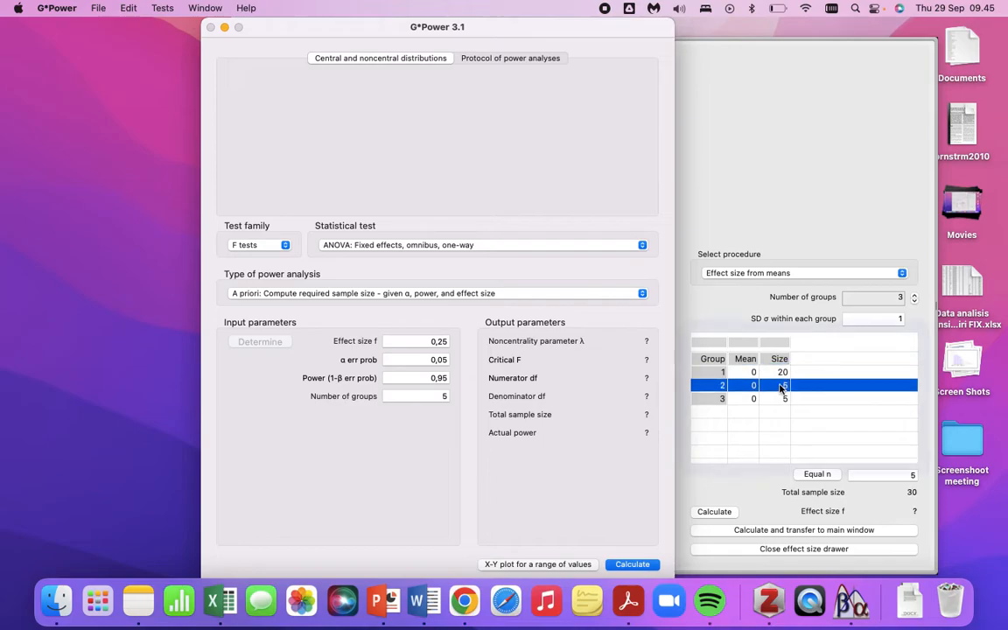
{"action": "double_click", "coordinate": [782, 386]}
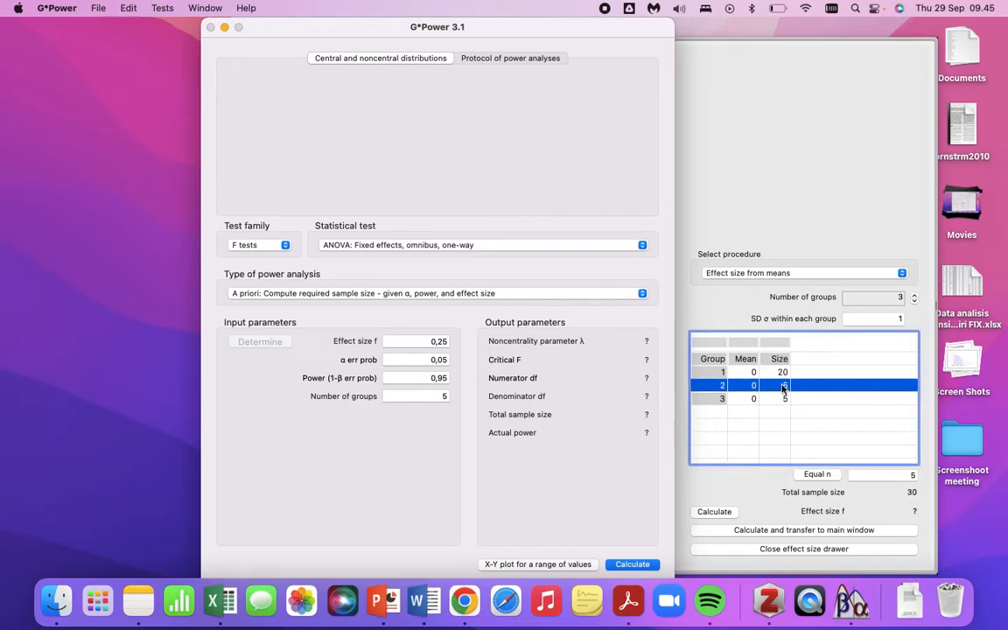
{"action": "type", "text": "21"}
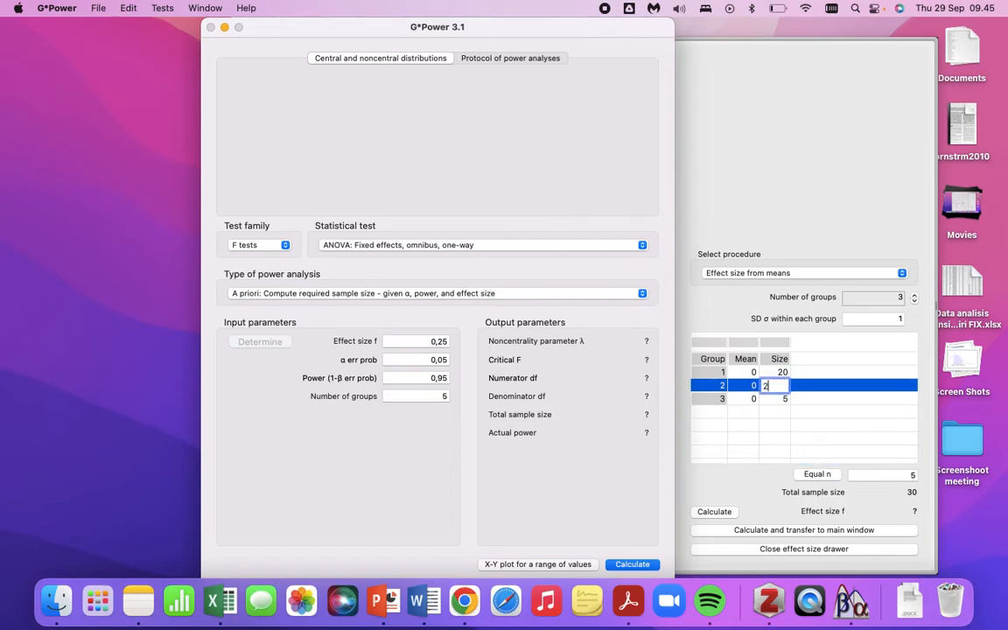
{"action": "left_click", "coordinate": [785, 399]}
{"action": "double_click", "coordinate": [783, 399]}
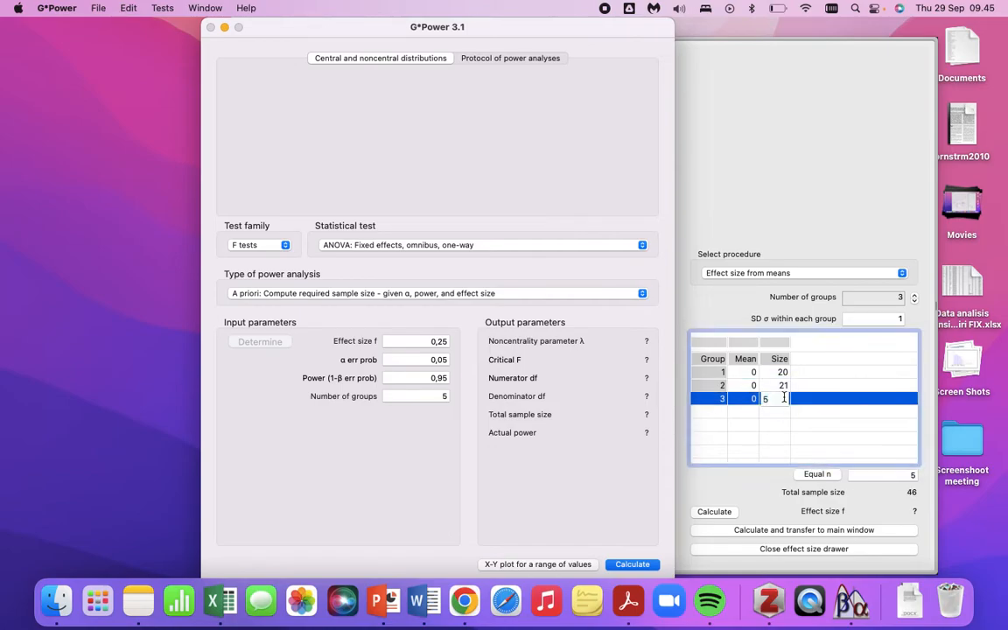
{"action": "double_click", "coordinate": [780, 398]}
{"action": "type", "text": "20"}
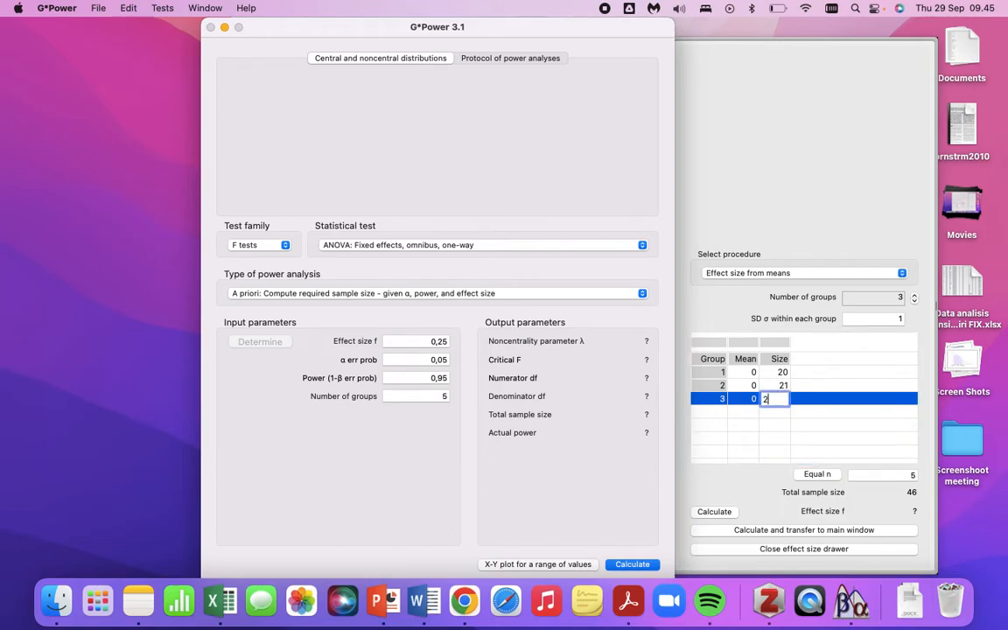
Enter means of 10, 11 and 12 for groups 1 to 3 and transfer the calculated effect size to the main window
{"action": "left_click", "coordinate": [750, 371]}
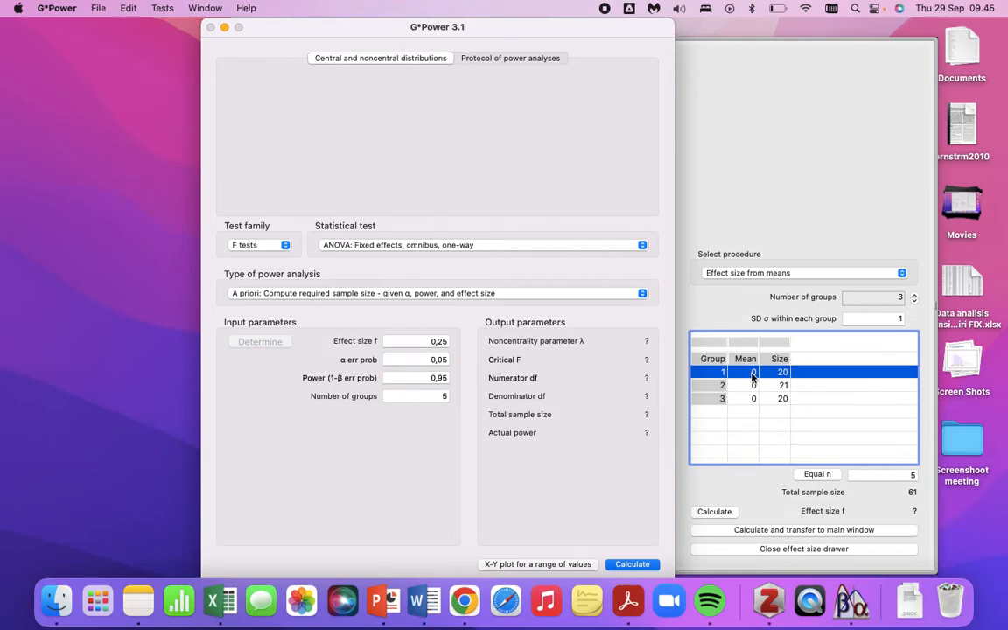
{"action": "double_click", "coordinate": [744, 371]}
{"action": "type", "text": "10"}
{"action": "left_click", "coordinate": [754, 387]}
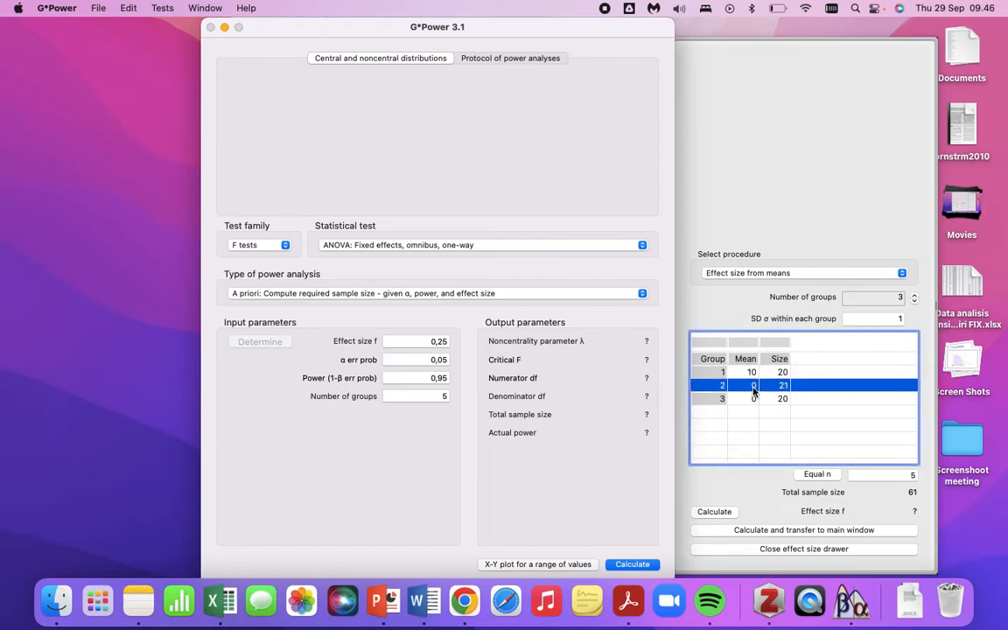
{"action": "double_click", "coordinate": [754, 388]}
{"action": "type", "text": "11"}
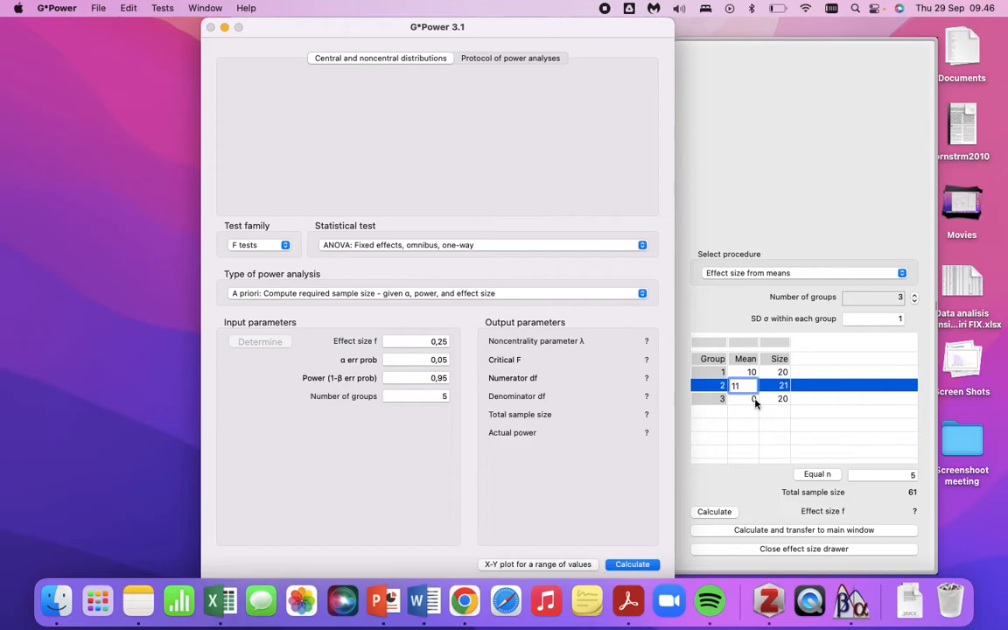
{"action": "left_click", "coordinate": [756, 399]}
{"action": "double_click", "coordinate": [756, 399]}
{"action": "type", "text": "12"}
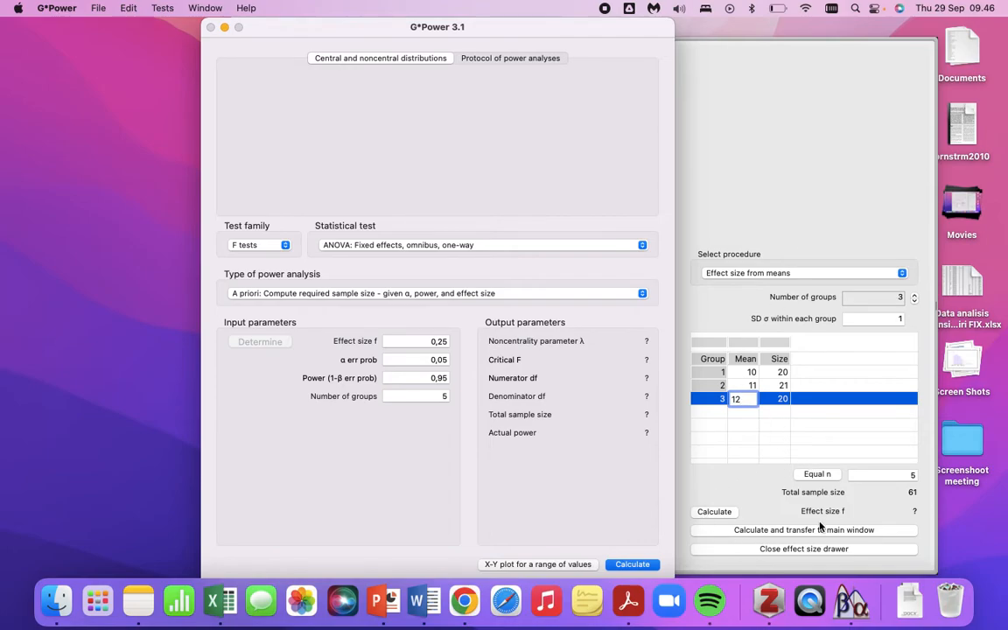
{"action": "left_click", "coordinate": [742, 529]}
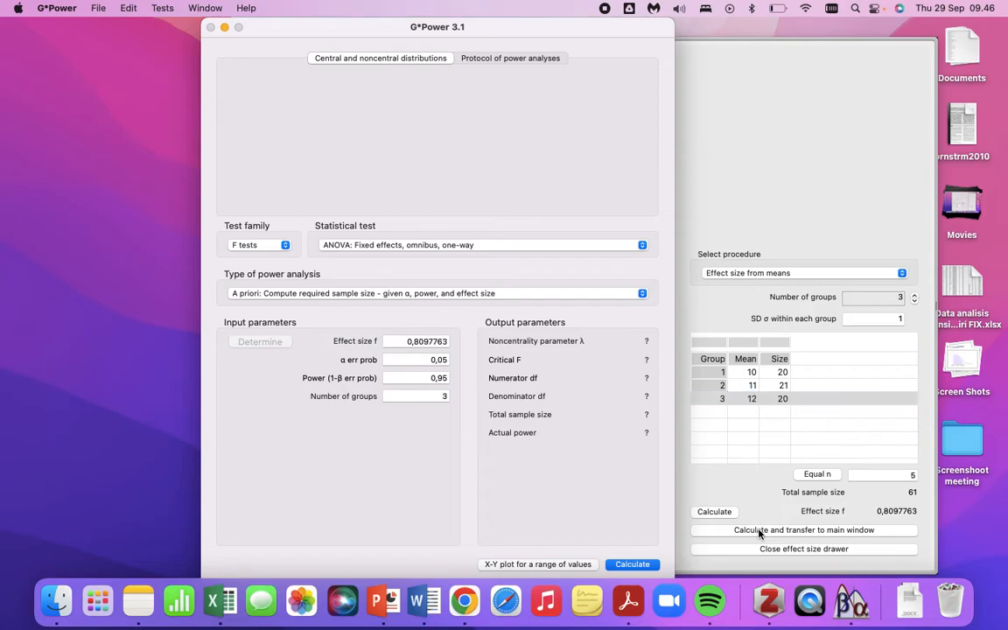
Calculate the required sample size with an effect size f of 0,15 and a power of 0,80
{"action": "double_click", "coordinate": [428, 342]}
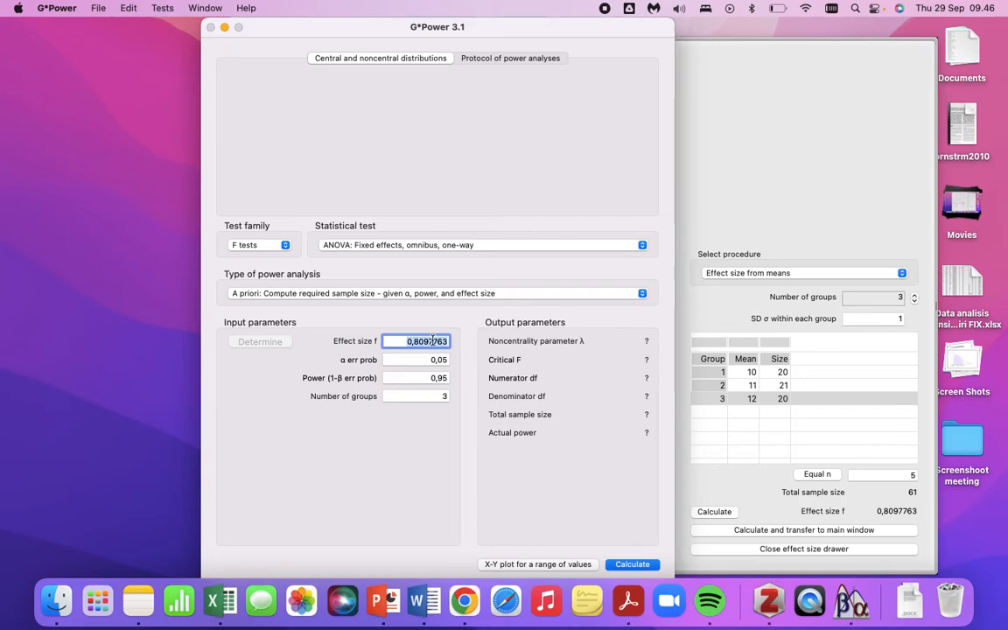
{"action": "type", "text": "0,15"}
{"action": "left_click", "coordinate": [447, 378]}
{"action": "key", "text": "BackSpace"}
{"action": "key", "text": "BackSpace"}
{"action": "key", "text": "BackSpace"}
{"action": "key", "text": "BackSpace"}
{"action": "type", "text": "0,80"}
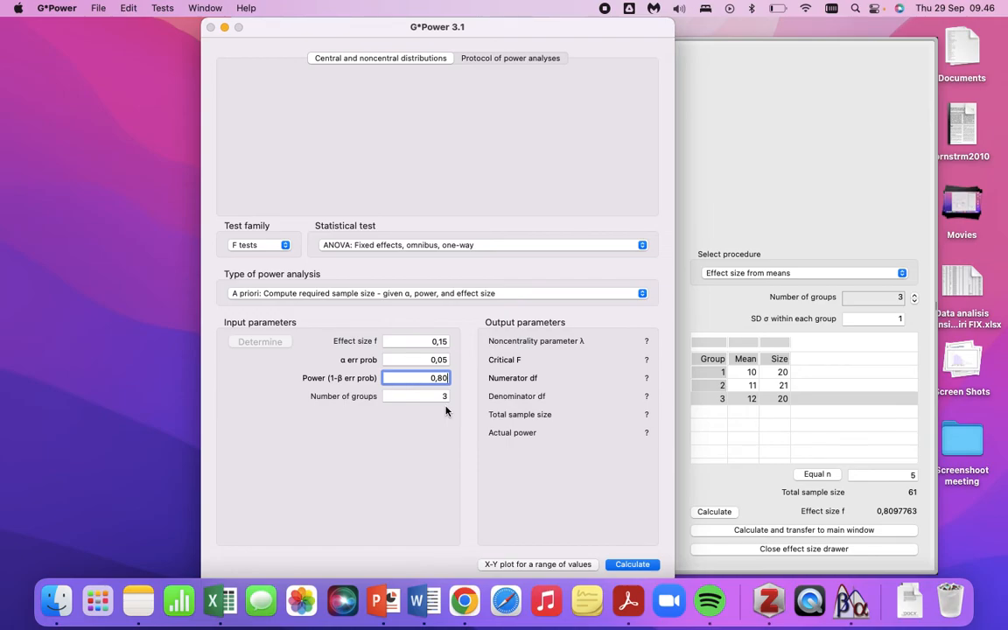
{"action": "left_click", "coordinate": [631, 565]}
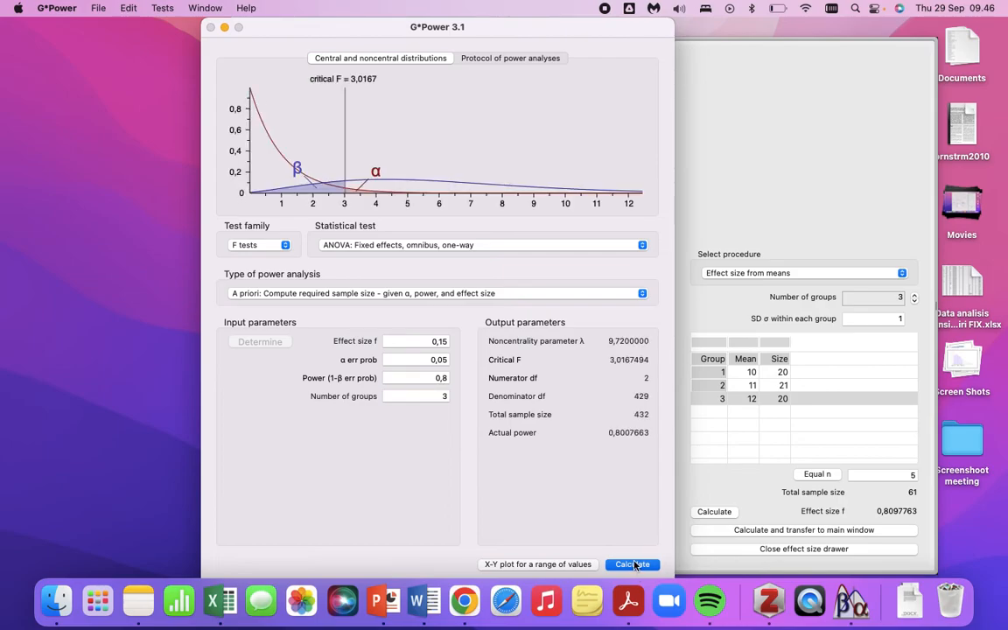